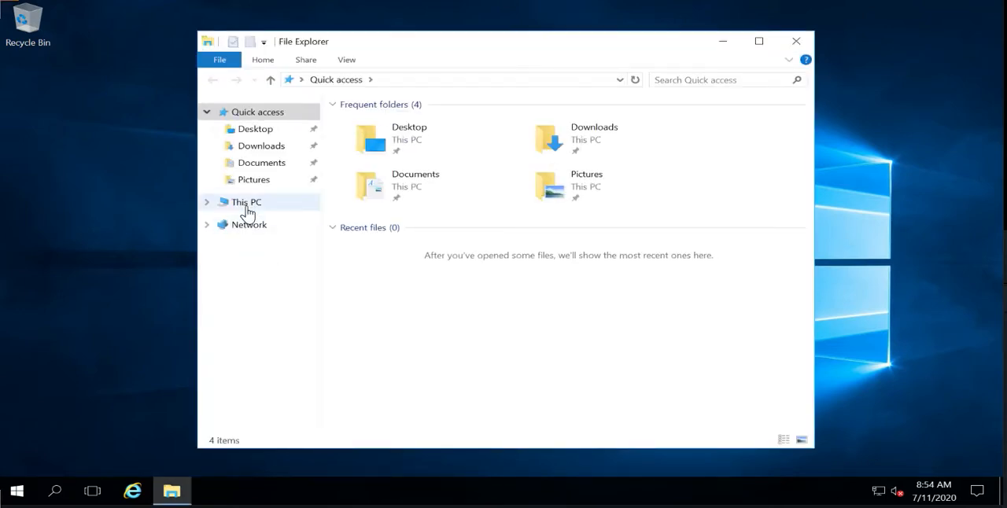
Check the computer name and workgroup in this PC's system properties, and close the opened windows
{"action": "left_click", "coordinate": [246, 203]}
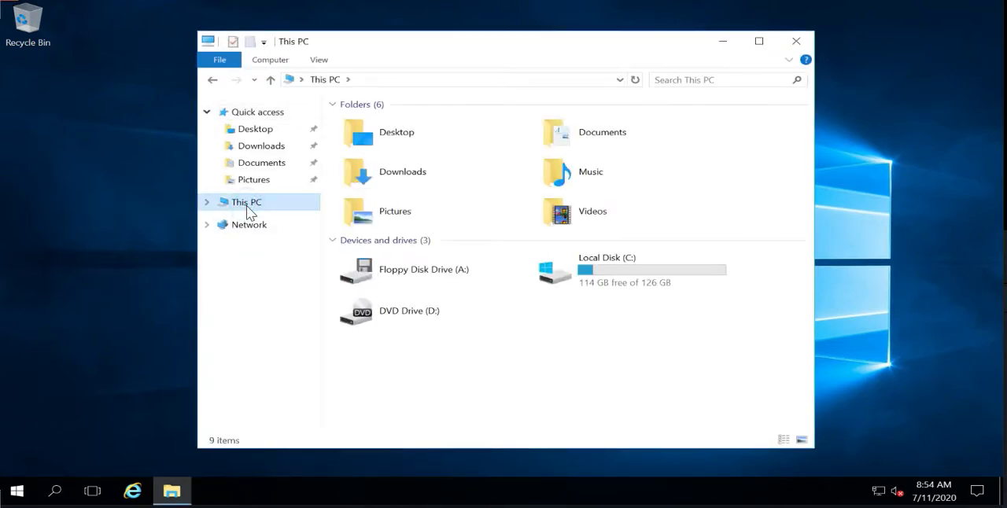
{"action": "right_click", "coordinate": [521, 340]}
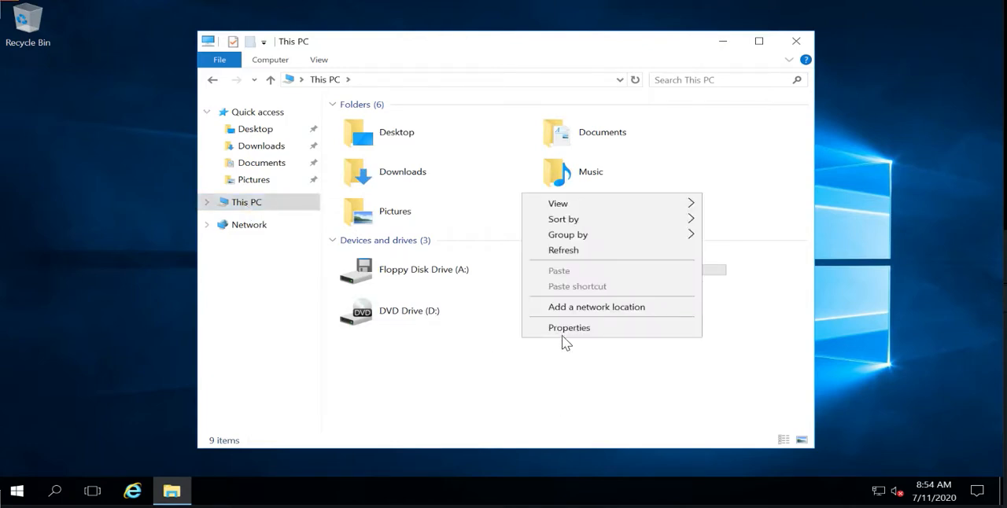
{"action": "left_click", "coordinate": [564, 331]}
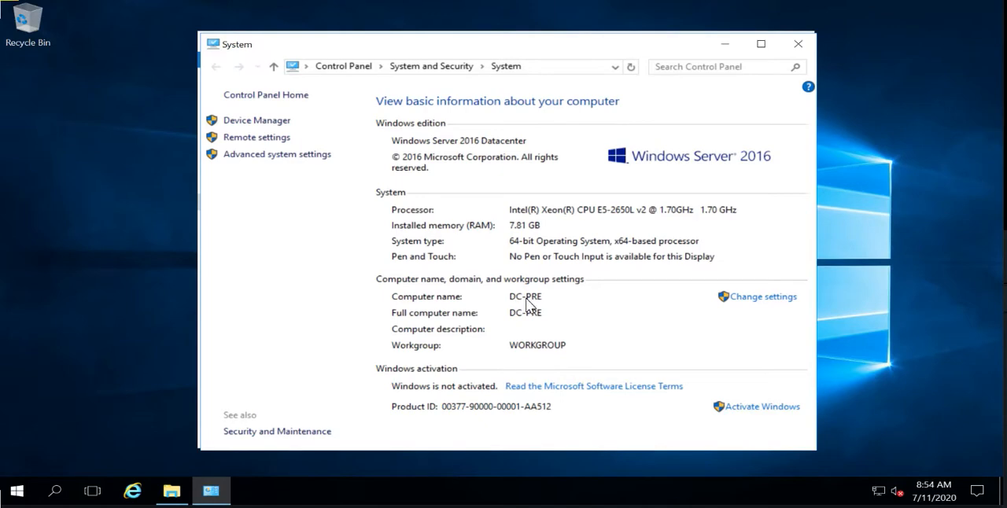
{"action": "left_click", "coordinate": [799, 45]}
{"action": "left_click", "coordinate": [796, 44]}
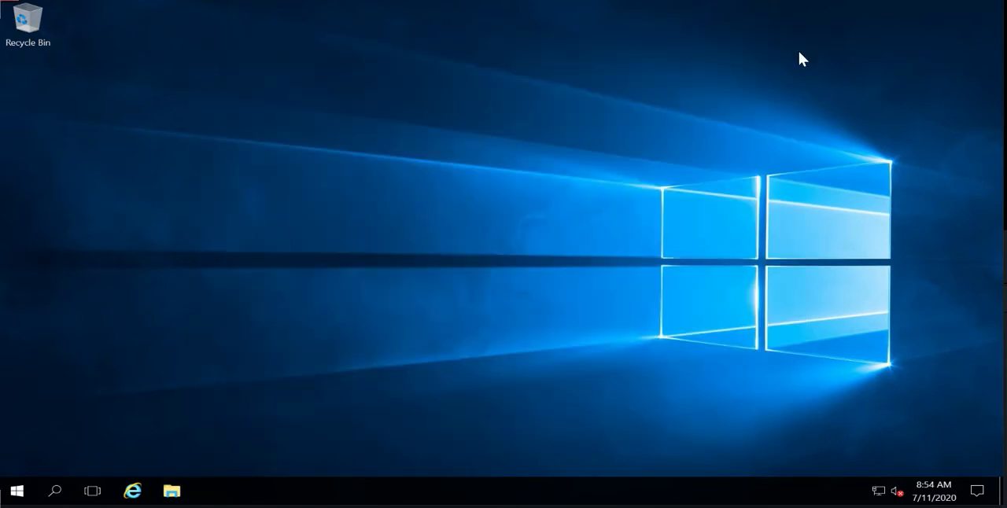
Check the Ethernet adapter's IPv4 address and DNS configuration without changing it, and close all network windows
{"action": "right_click", "coordinate": [877, 490]}
{"action": "left_click", "coordinate": [870, 476]}
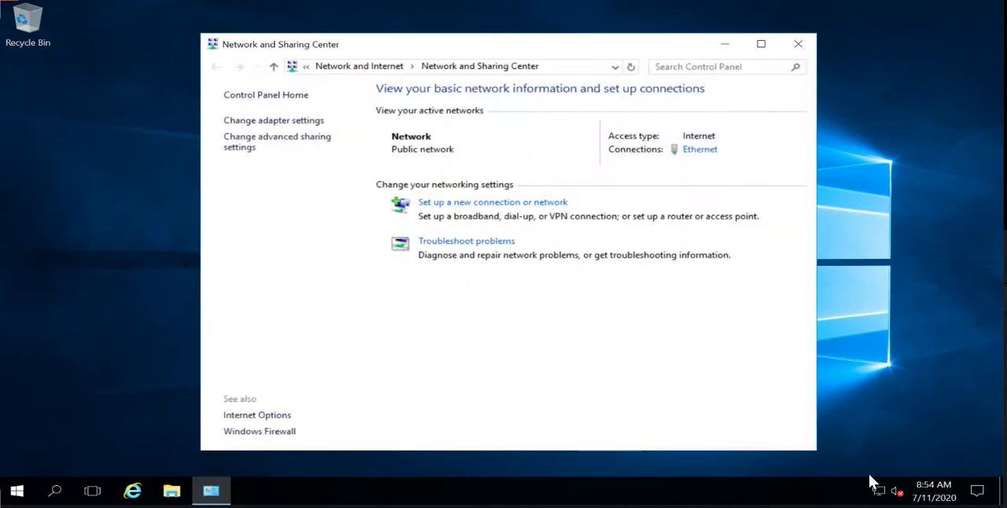
{"action": "left_click", "coordinate": [274, 122]}
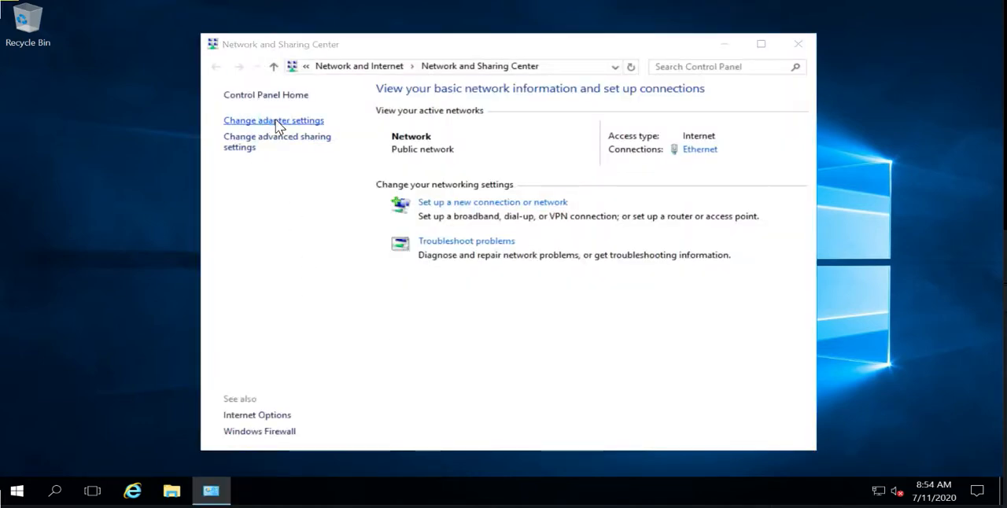
{"action": "double_click", "coordinate": [282, 135]}
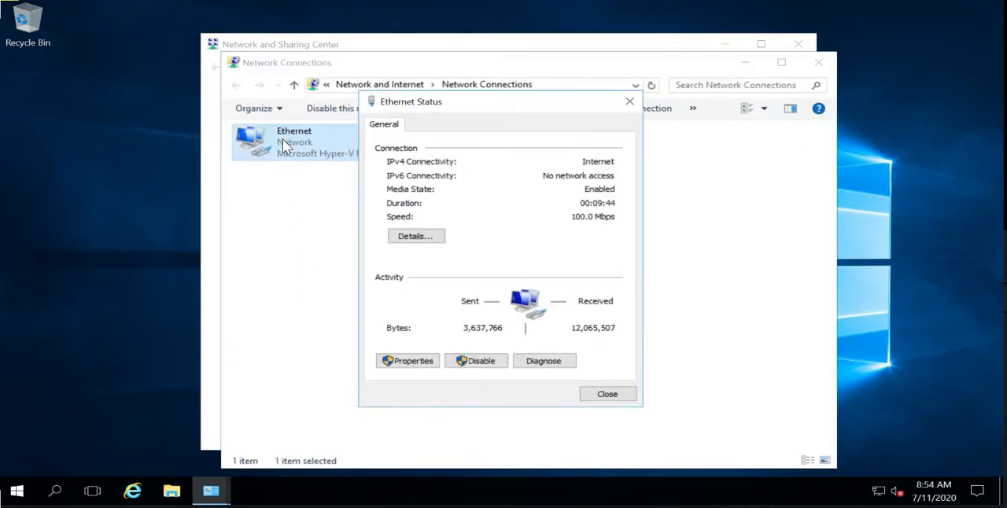
{"action": "left_click", "coordinate": [398, 360]}
{"action": "double_click", "coordinate": [478, 261]}
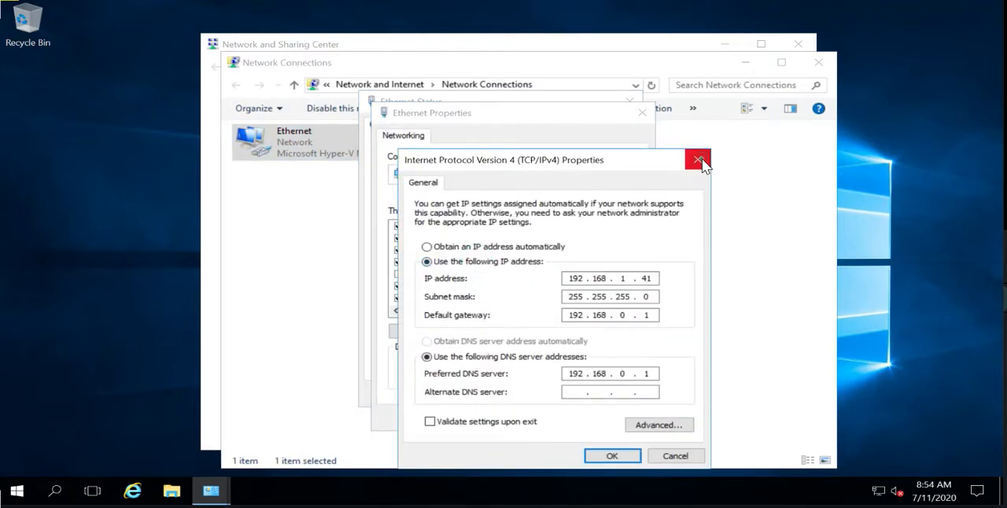
{"action": "left_click", "coordinate": [697, 160]}
{"action": "left_click", "coordinate": [638, 113]}
{"action": "left_click", "coordinate": [630, 101]}
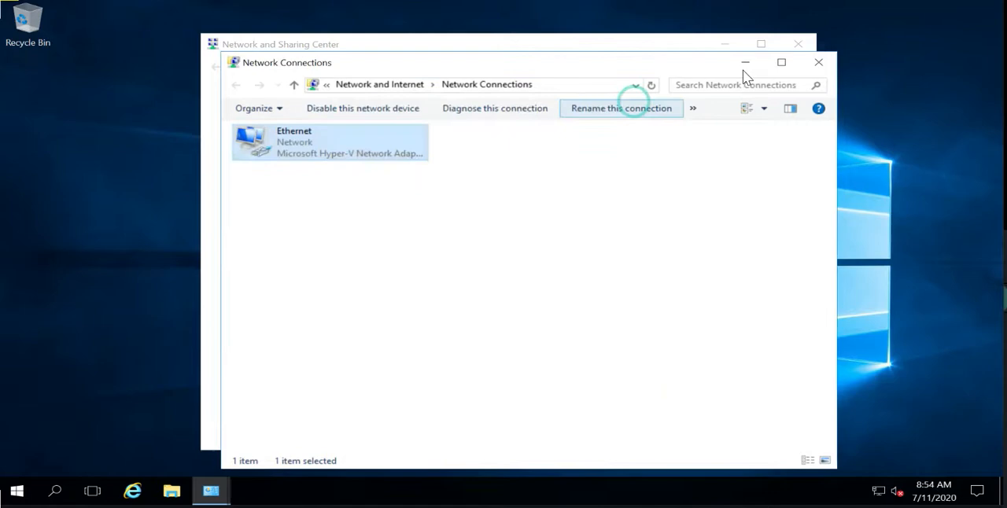
{"action": "left_click", "coordinate": [818, 62]}
{"action": "left_click", "coordinate": [797, 44]}
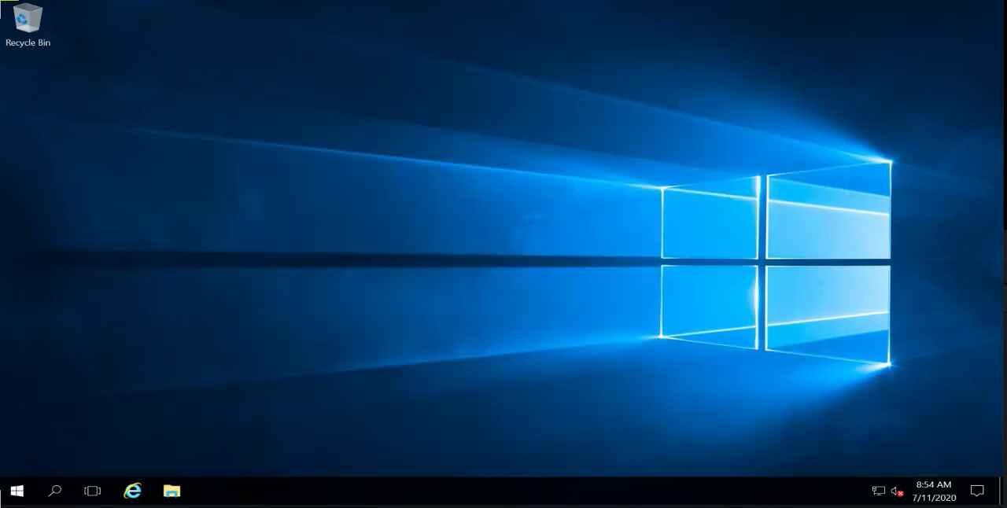
Search Windows for "server" and open Server Manager
{"action": "left_click", "coordinate": [51, 499]}
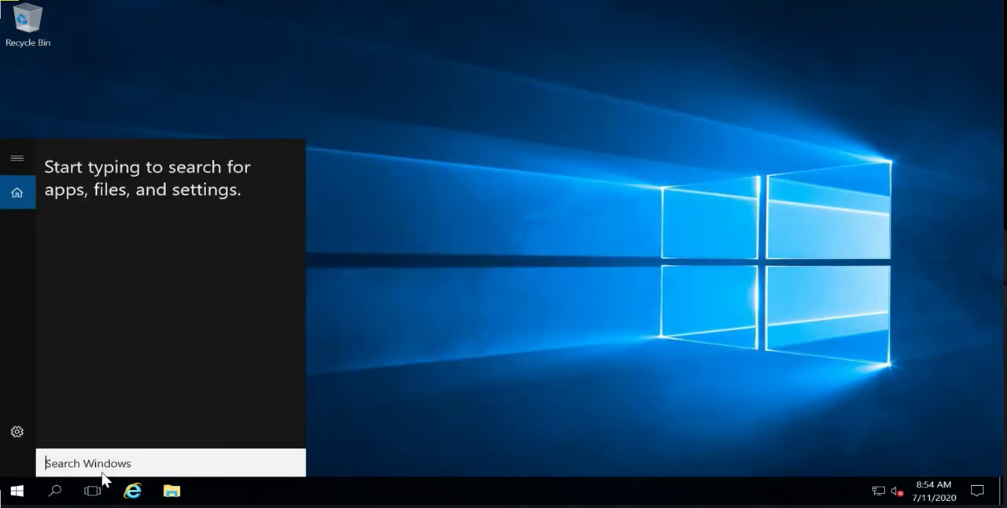
{"action": "type", "text": "server"}
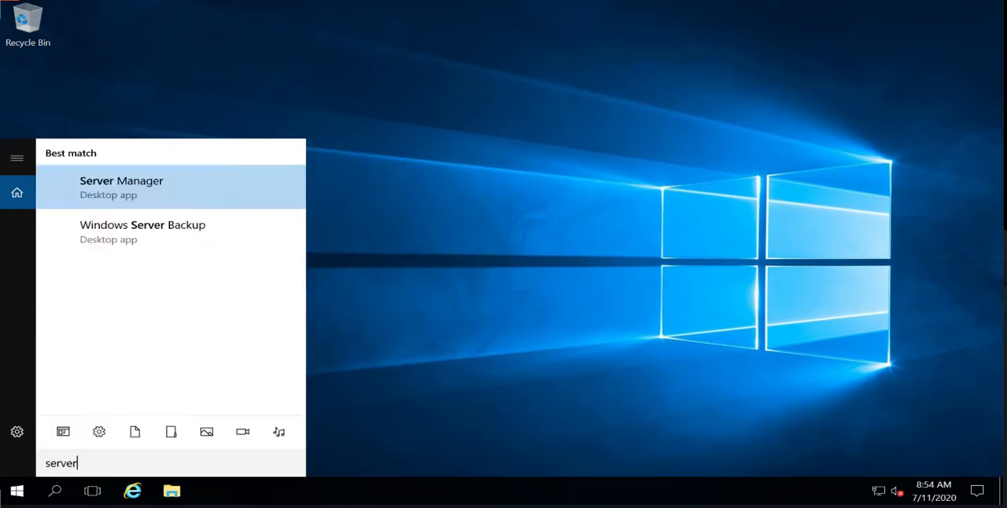
{"action": "left_click", "coordinate": [126, 183]}
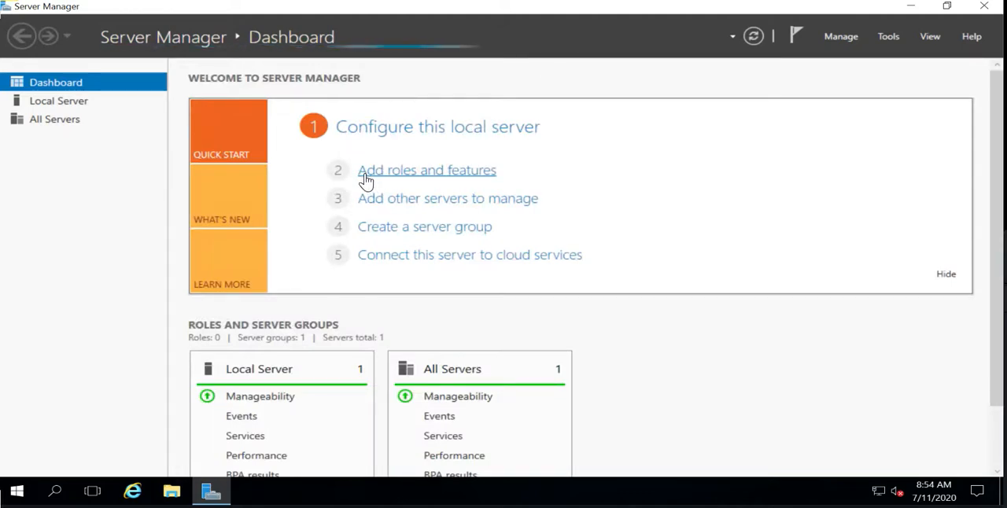
Start adding roles and features, keeping role-based or feature-based installation and the local server DC-PRE as destination
{"action": "left_click", "coordinate": [465, 172]}
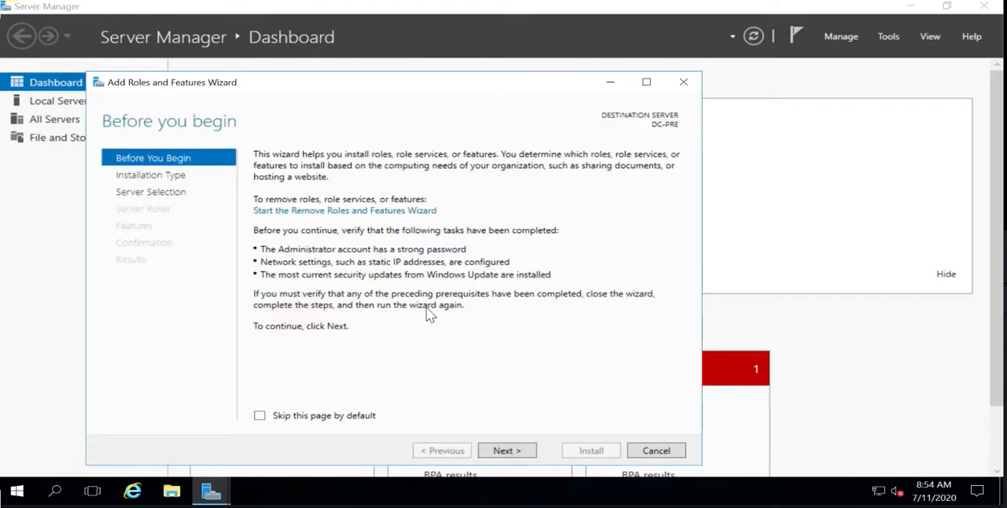
{"action": "left_click", "coordinate": [507, 450]}
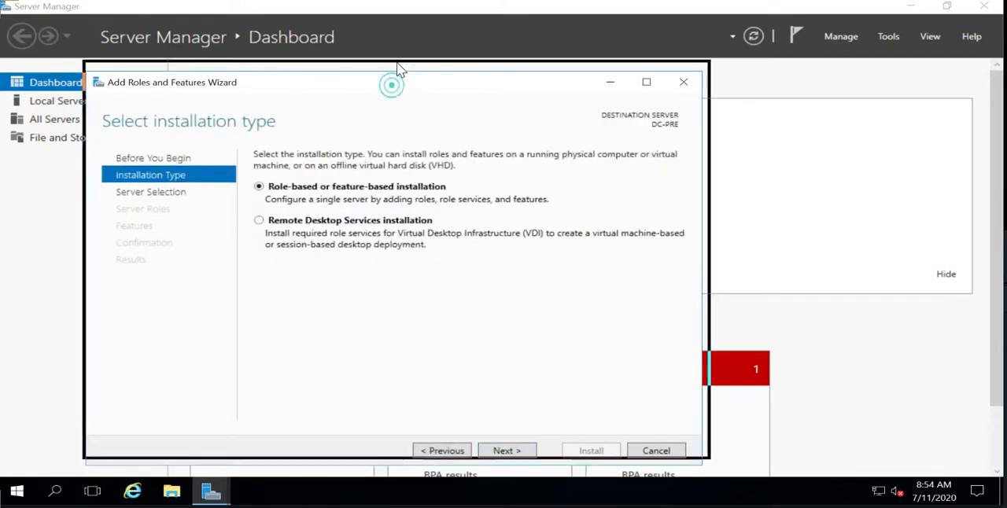
{"action": "left_click_drag", "start_coordinate": [393, 83], "coordinate": [400, 46]}
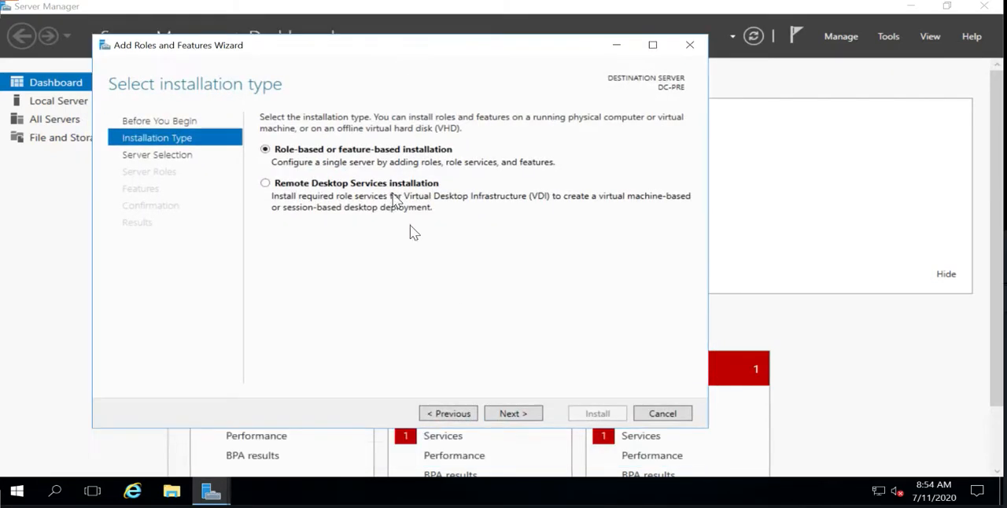
{"action": "left_click", "coordinate": [511, 415]}
{"action": "left_click", "coordinate": [509, 414]}
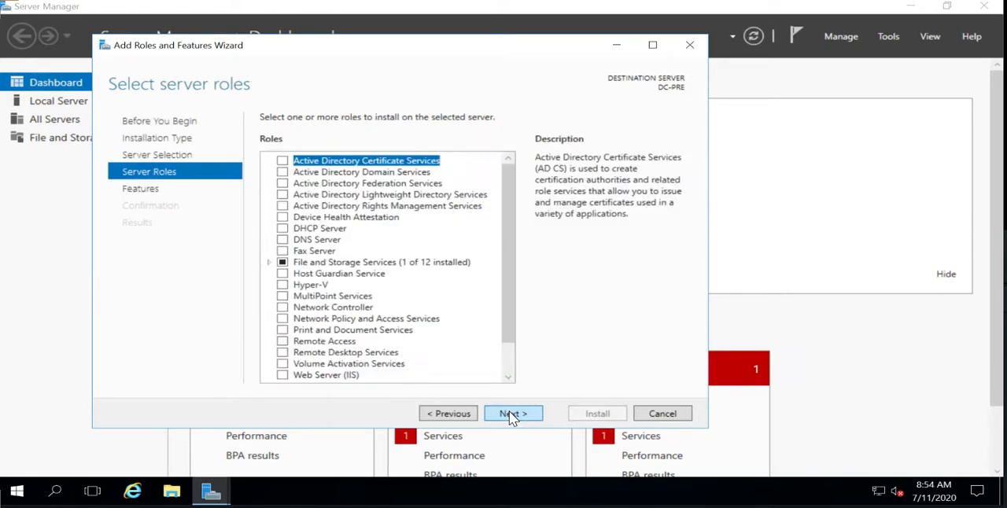
Select the Active Directory Domain Services role with its required features and management tools, and install it
{"action": "left_click", "coordinate": [284, 174]}
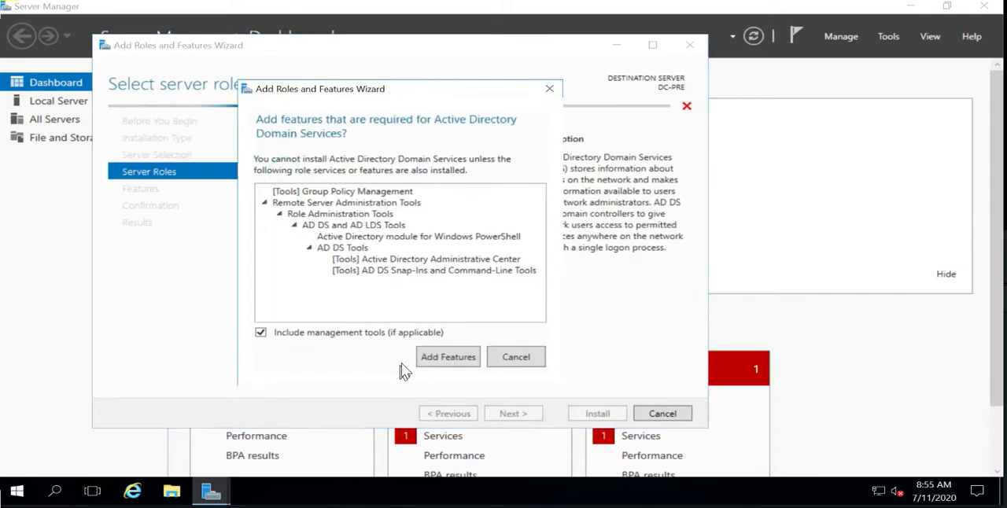
{"action": "left_click", "coordinate": [443, 358]}
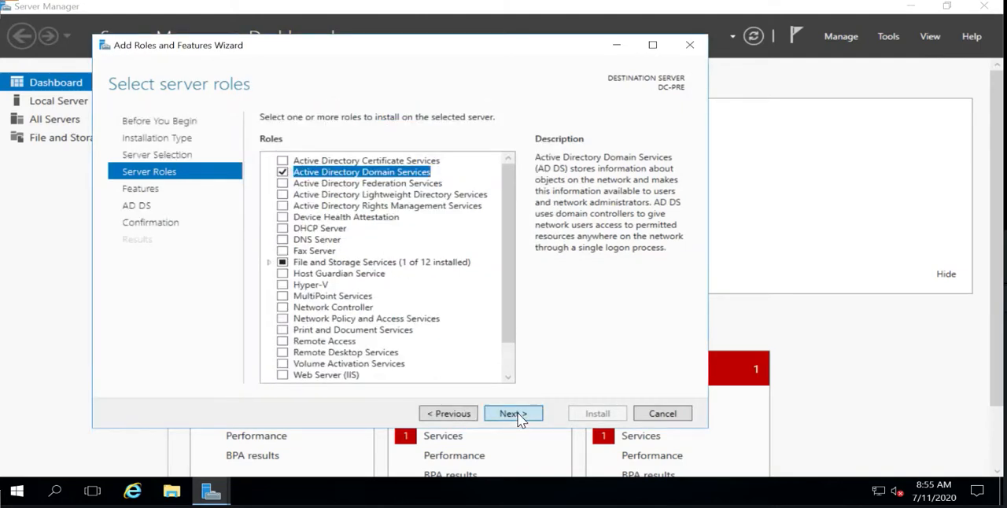
{"action": "left_click", "coordinate": [515, 415]}
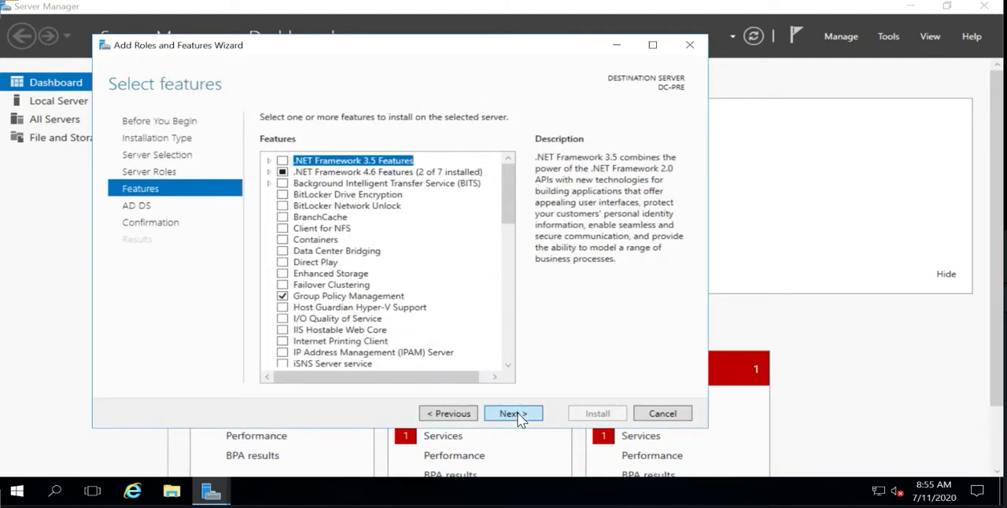
{"action": "left_click", "coordinate": [519, 419]}
{"action": "left_click", "coordinate": [520, 420]}
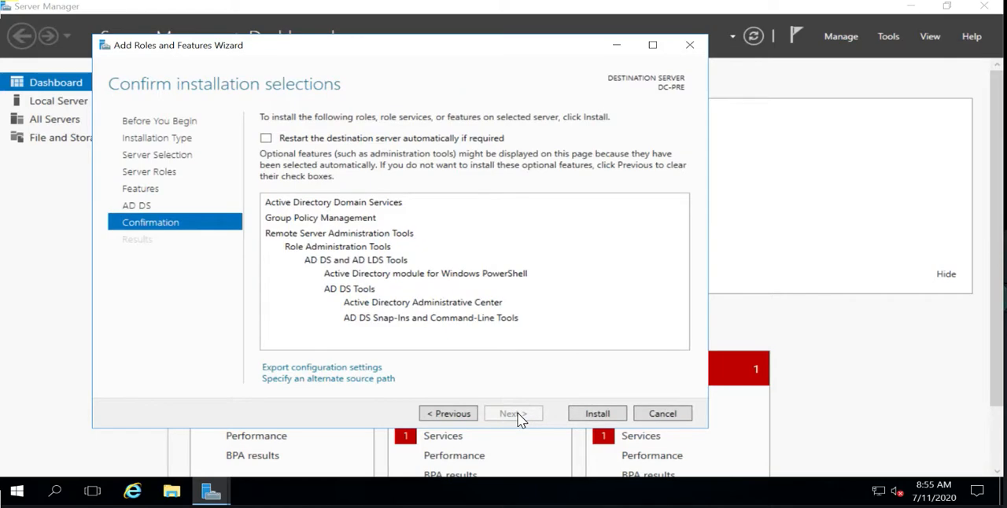
{"action": "left_click", "coordinate": [586, 415]}
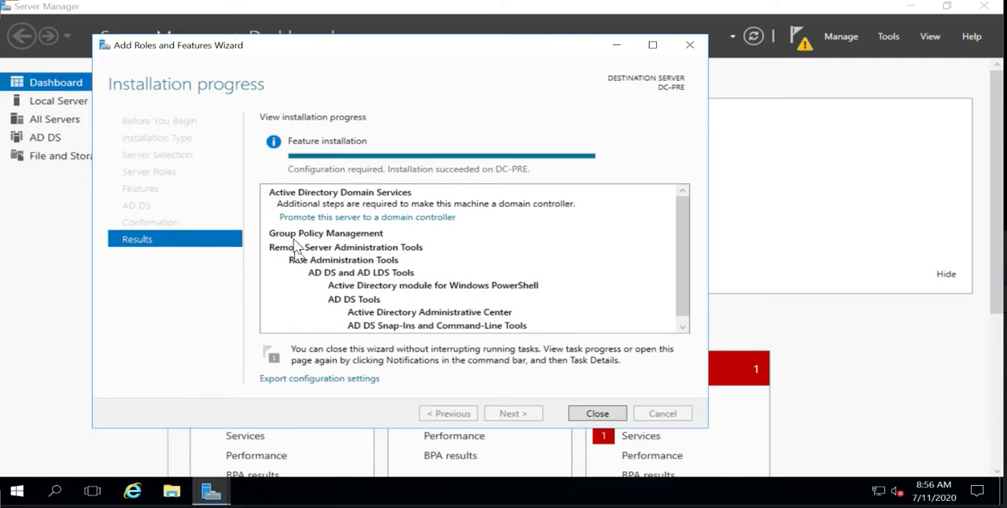
Start promoting the server to a domain controller in a new forest with root domain name DC01.lab2020.com
{"action": "left_click", "coordinate": [392, 217]}
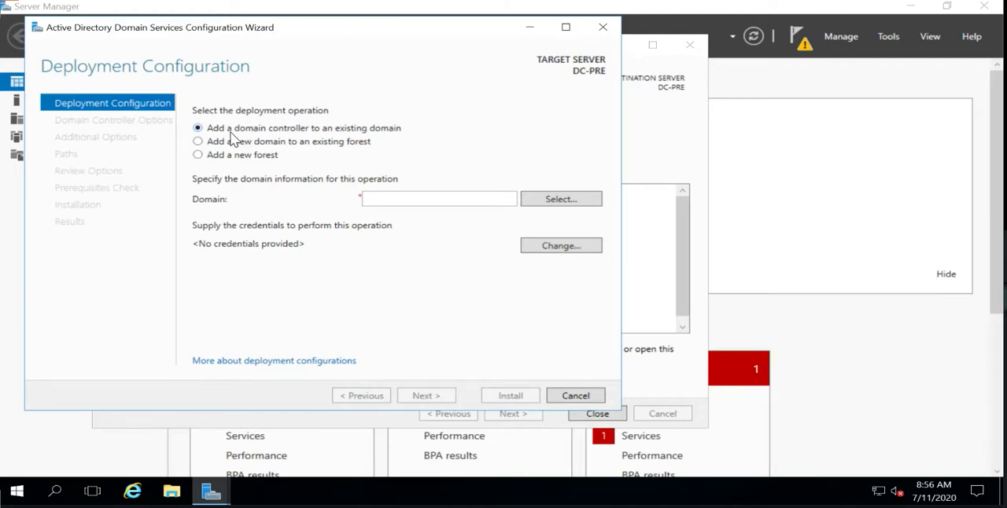
{"action": "left_click", "coordinate": [198, 155]}
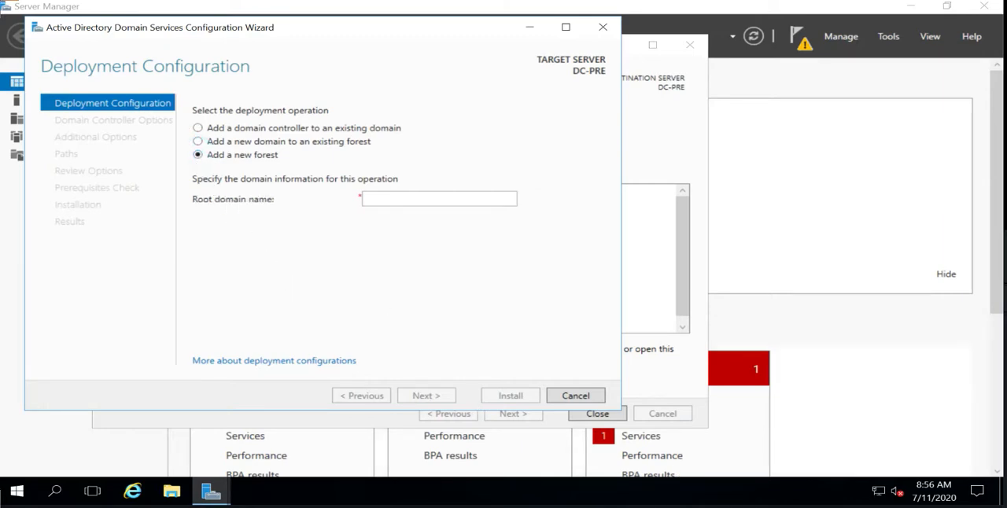
{"action": "left_click", "coordinate": [383, 198]}
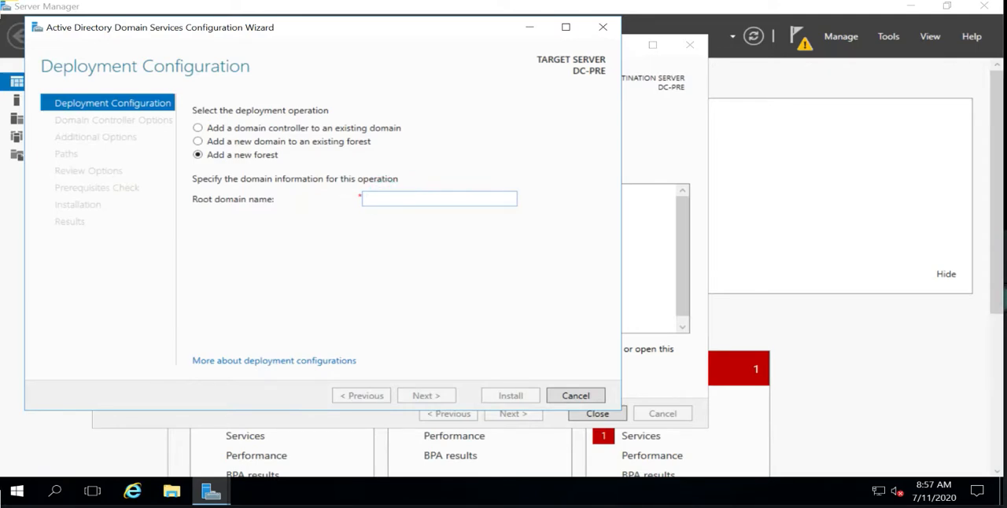
{"action": "left_click", "coordinate": [397, 195]}
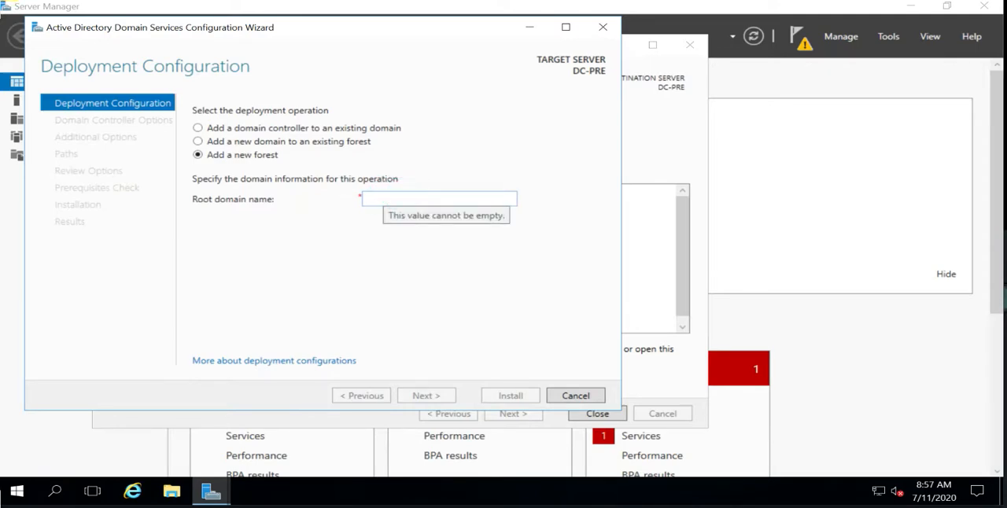
{"action": "type", "text": "DC01."}
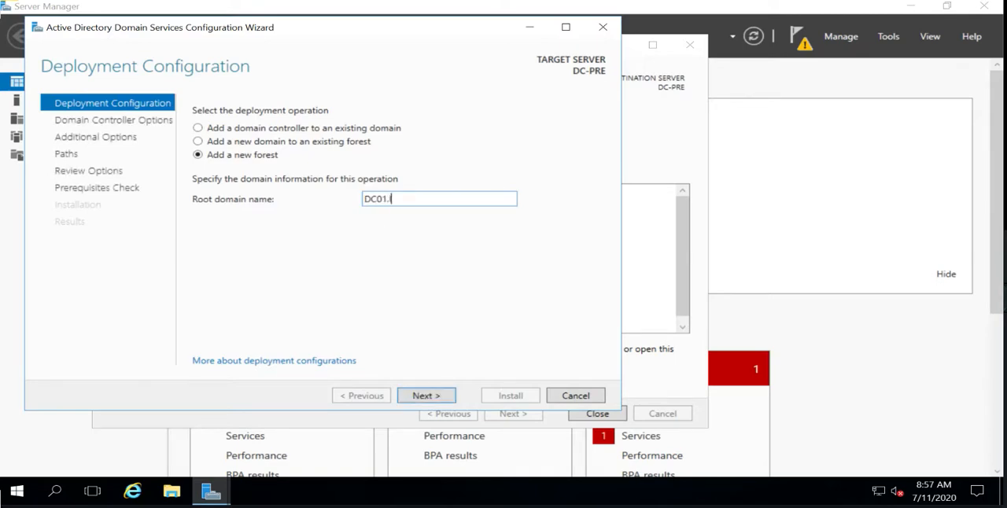
{"action": "type", "text": "lab2020.com"}
{"action": "left_click", "coordinate": [414, 395]}
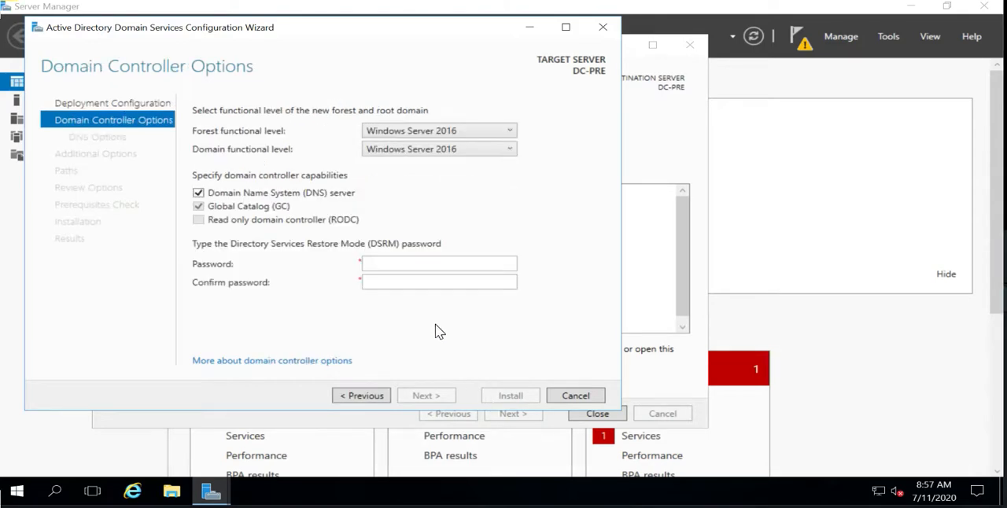
Choose Windows Server 2016 as the forest functional level, then enter and confirm the Directory Services Restore Mode (DSRM) password
{"action": "left_click", "coordinate": [429, 133]}
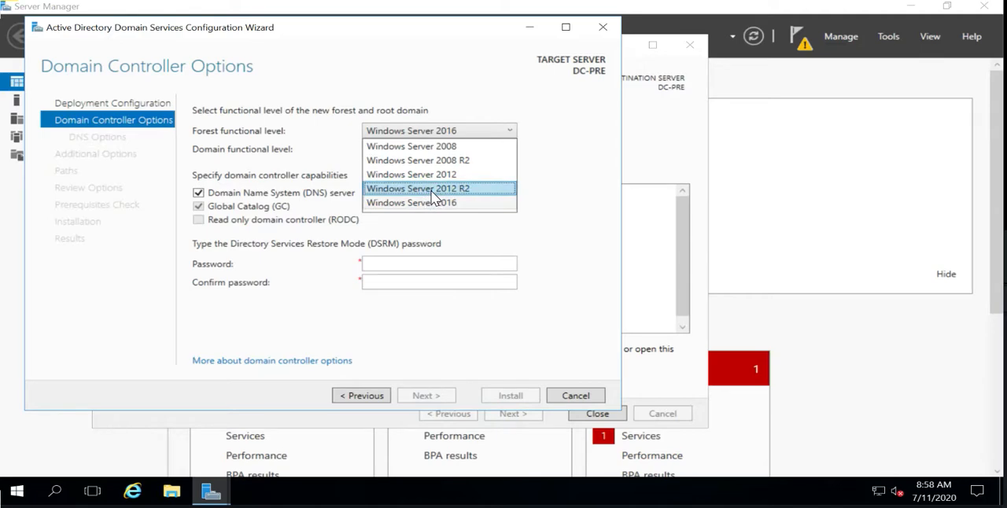
{"action": "left_click", "coordinate": [431, 203]}
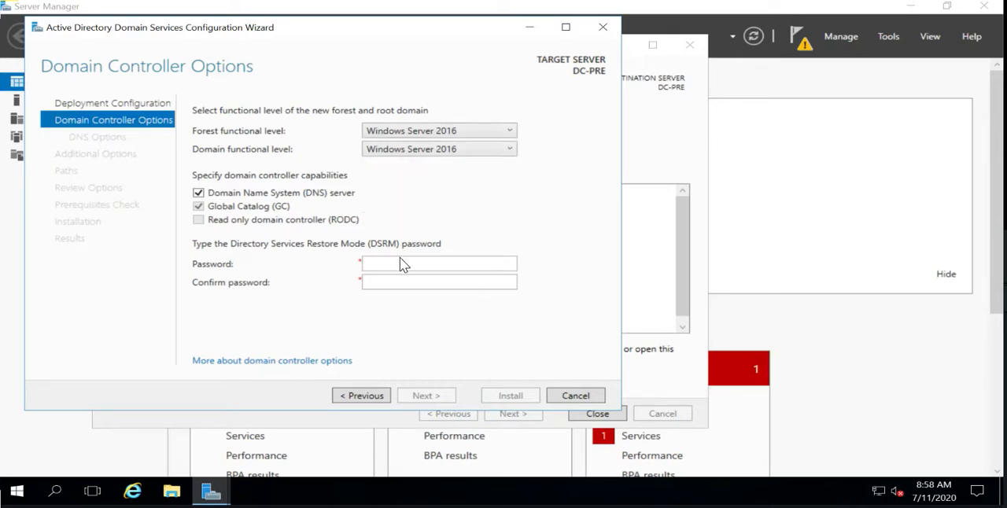
{"action": "left_click", "coordinate": [398, 262]}
{"action": "type", "text": "••••••••••••"}
{"action": "key", "text": "Tab"}
{"action": "type", "text": "••••••••"}
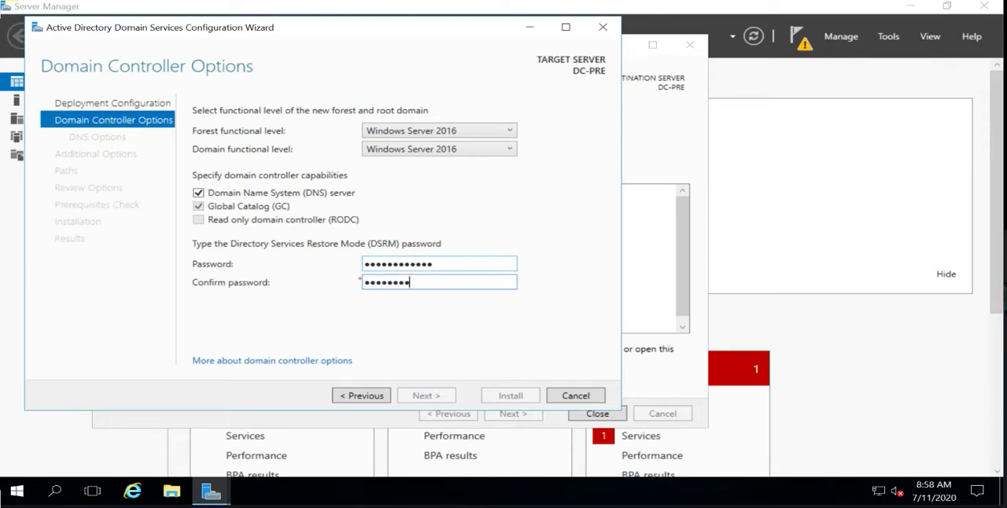
{"action": "type", "text": "••••"}
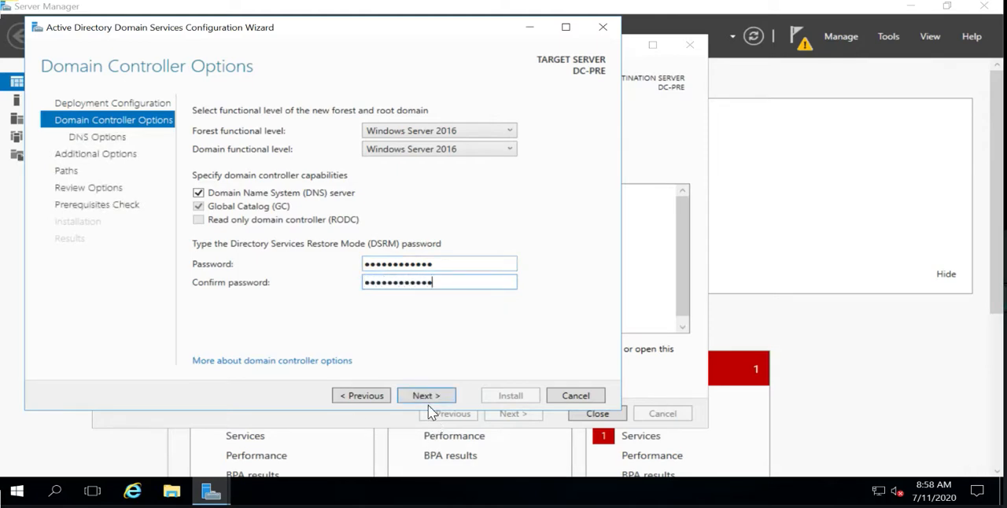
{"action": "left_click", "coordinate": [425, 396]}
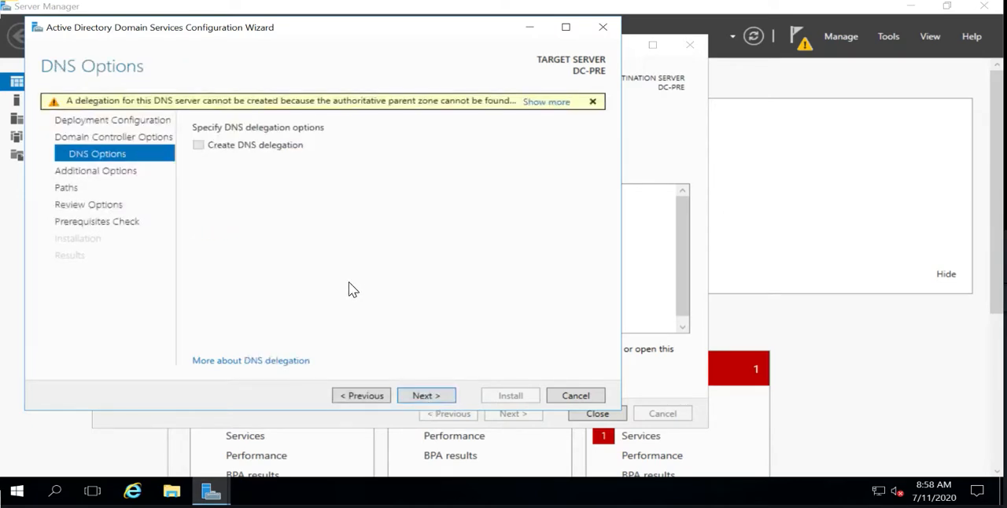
Keep DNS delegation off, the NetBIOS domain name DC01, and the default database, log files and SYSVOL folders
{"action": "left_click", "coordinate": [425, 396]}
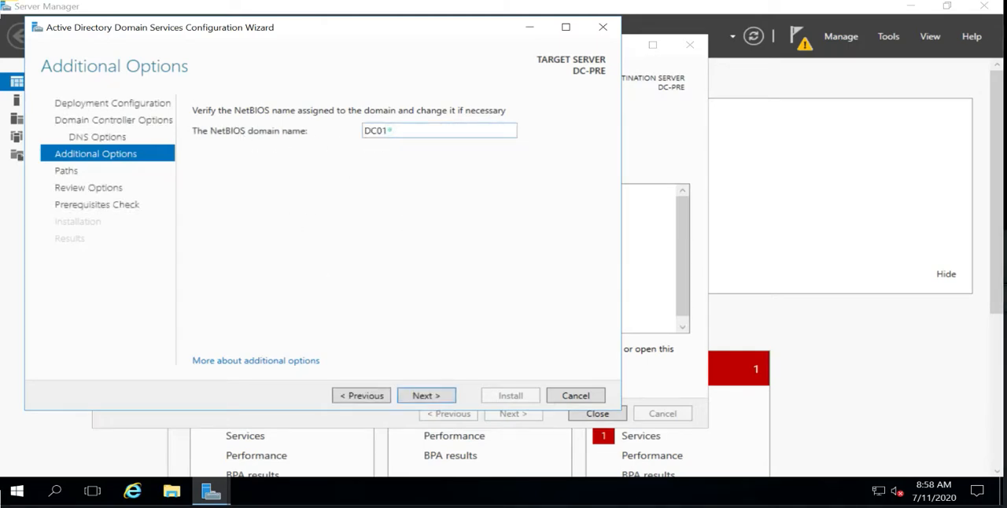
{"action": "double_click", "coordinate": [368, 131]}
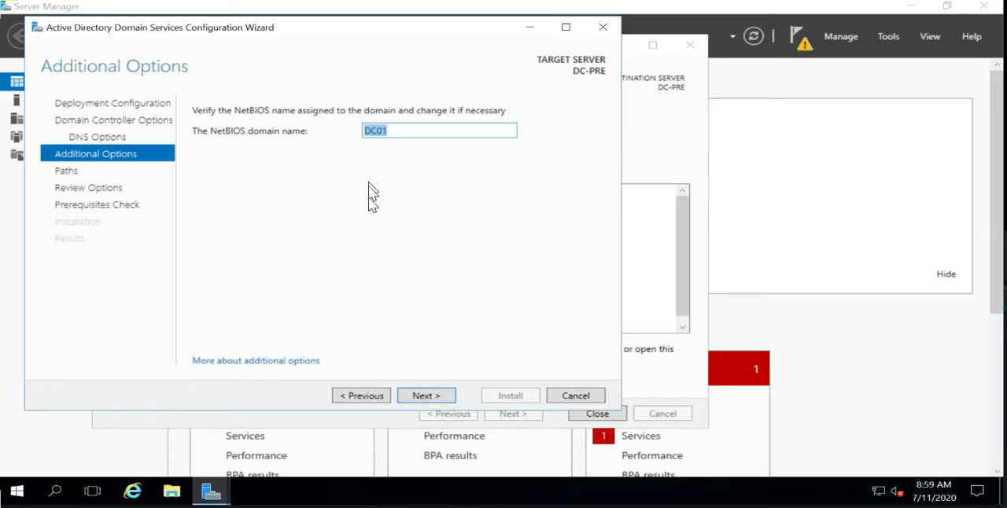
{"action": "left_click", "coordinate": [431, 402]}
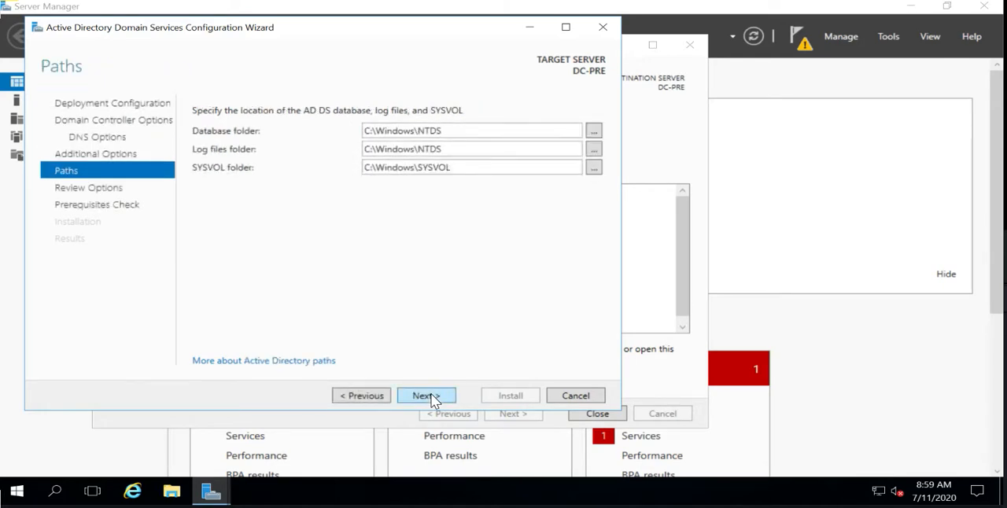
{"action": "left_click", "coordinate": [431, 395]}
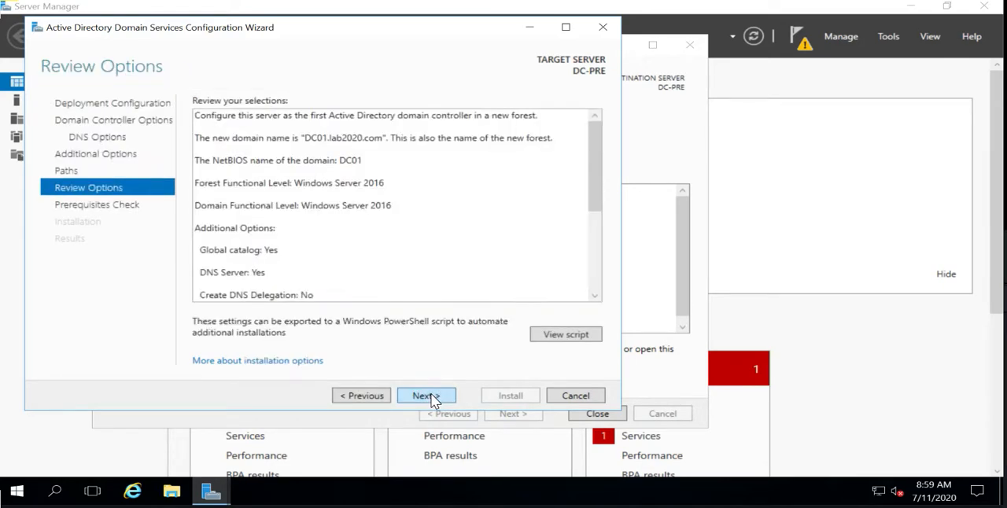
Accept the reviewed options, run the prerequisites check, and install the domain controller configuration, letting the server restart
{"action": "left_click", "coordinate": [431, 396]}
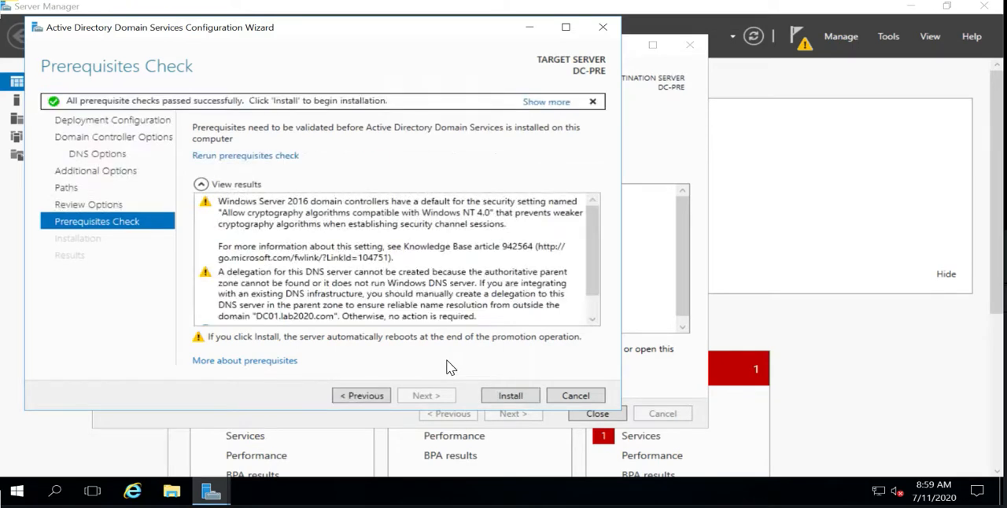
{"action": "left_click", "coordinate": [504, 391]}
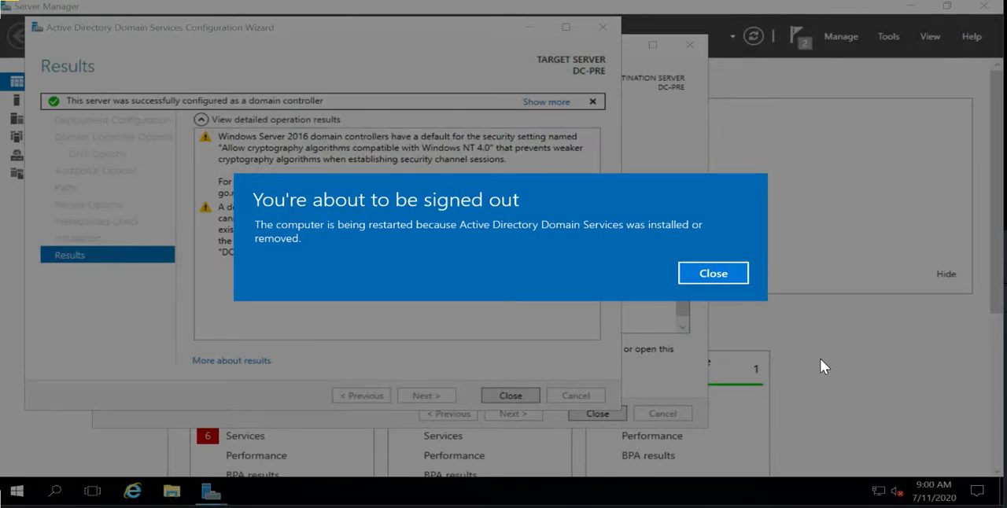
{"action": "left_click", "coordinate": [722, 281]}
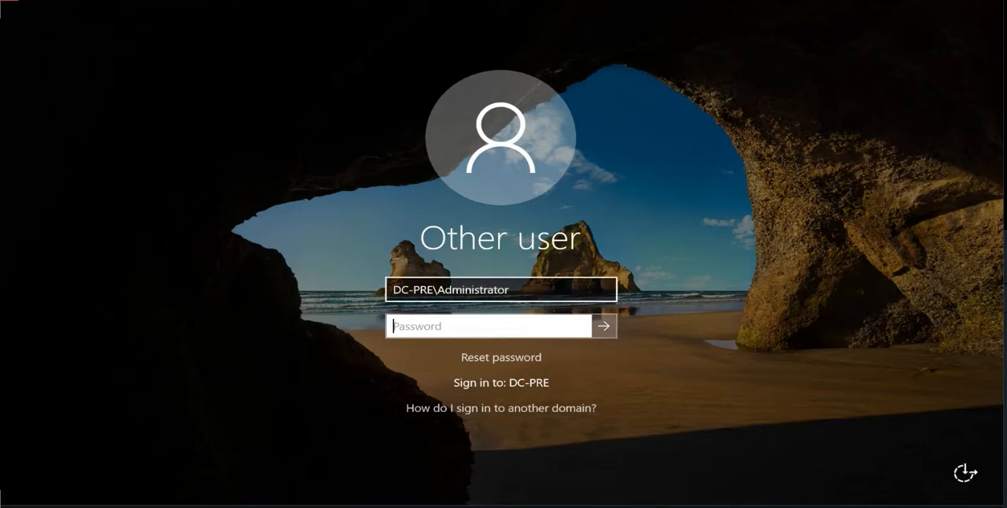
Change the sign-in account to DC01\Administrator, enter the account password and sign in
{"action": "left_click", "coordinate": [431, 290]}
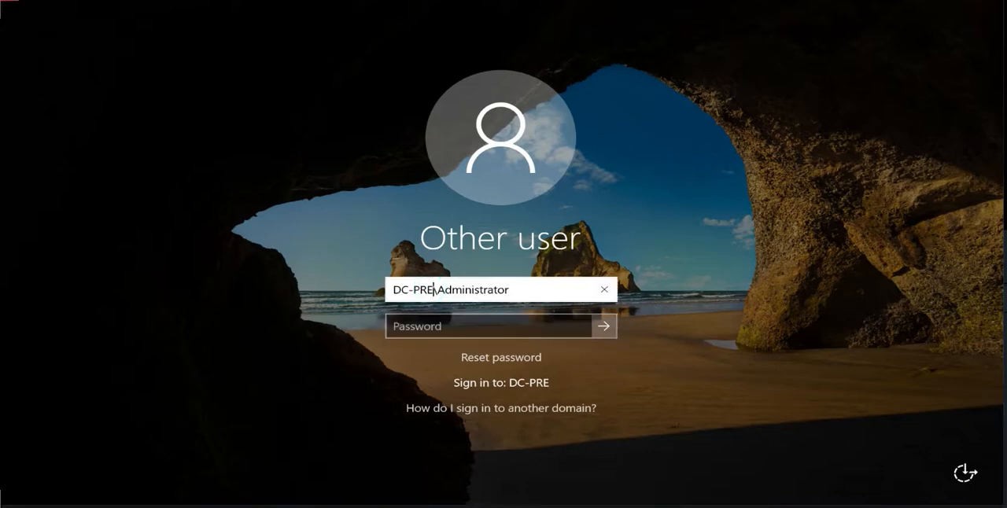
{"action": "double_click", "coordinate": [412, 295]}
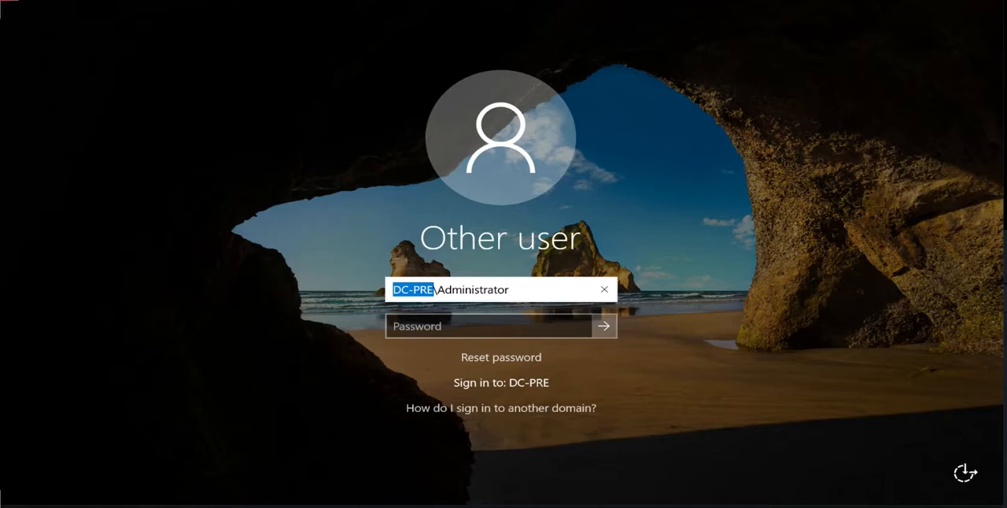
{"action": "type", "text": "DC01"}
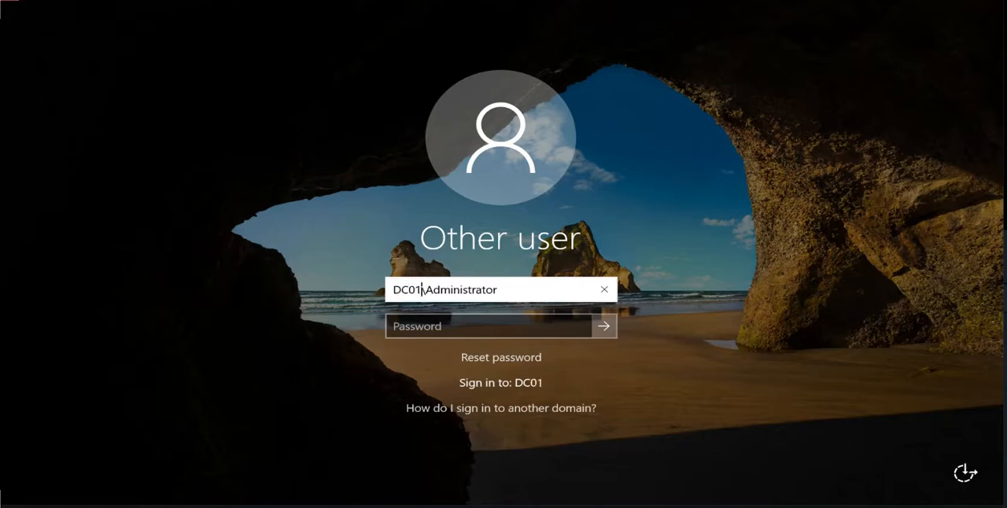
{"action": "key", "text": "Tab"}
{"action": "type", "text": "P@ssw0rd"}
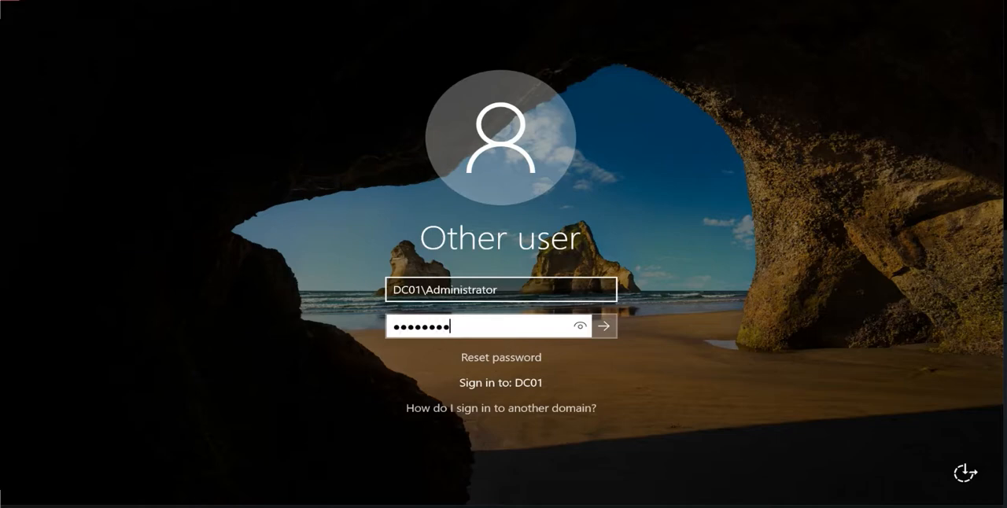
{"action": "key", "text": "Return"}
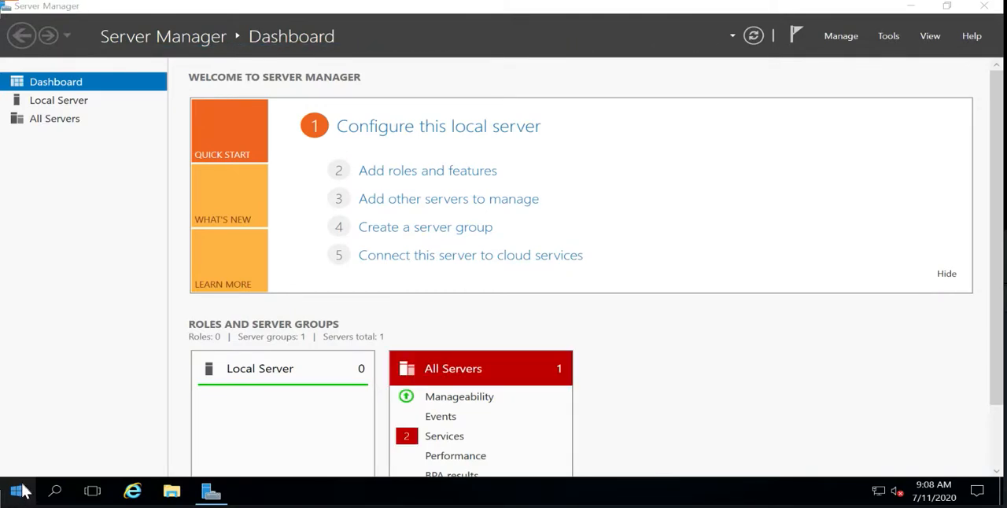
Run dsa.msc to open Active Directory Users and Computers
{"action": "right_click", "coordinate": [22, 489]}
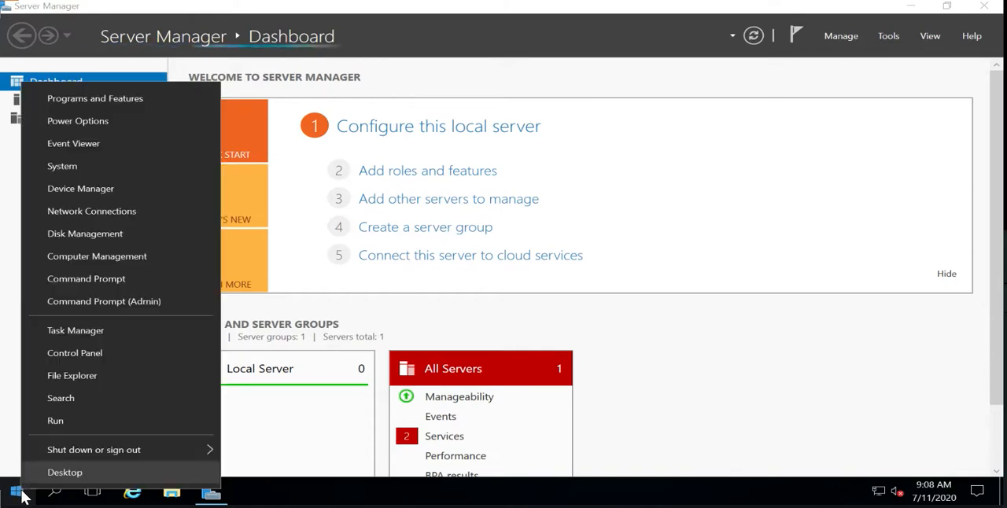
{"action": "left_click", "coordinate": [54, 421]}
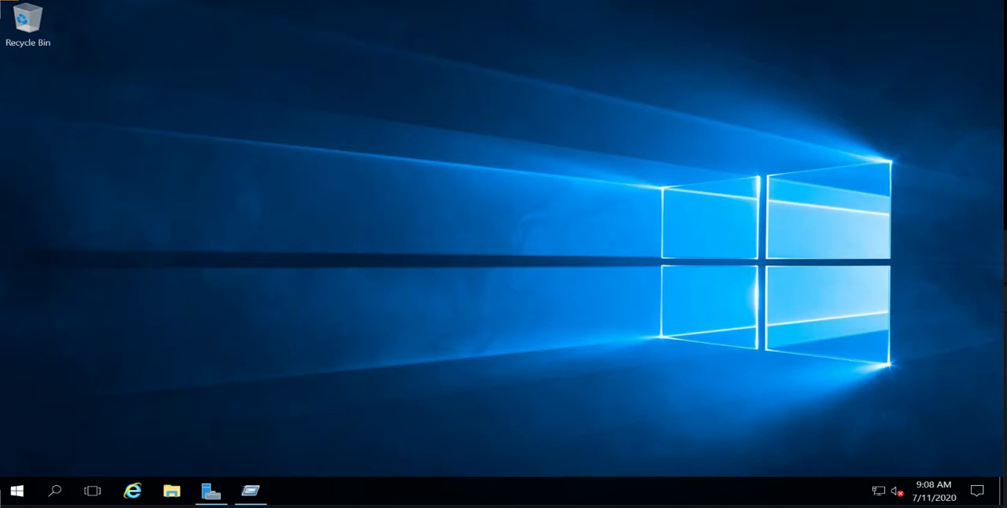
{"action": "right_click", "coordinate": [21, 491]}
{"action": "left_click", "coordinate": [52, 413]}
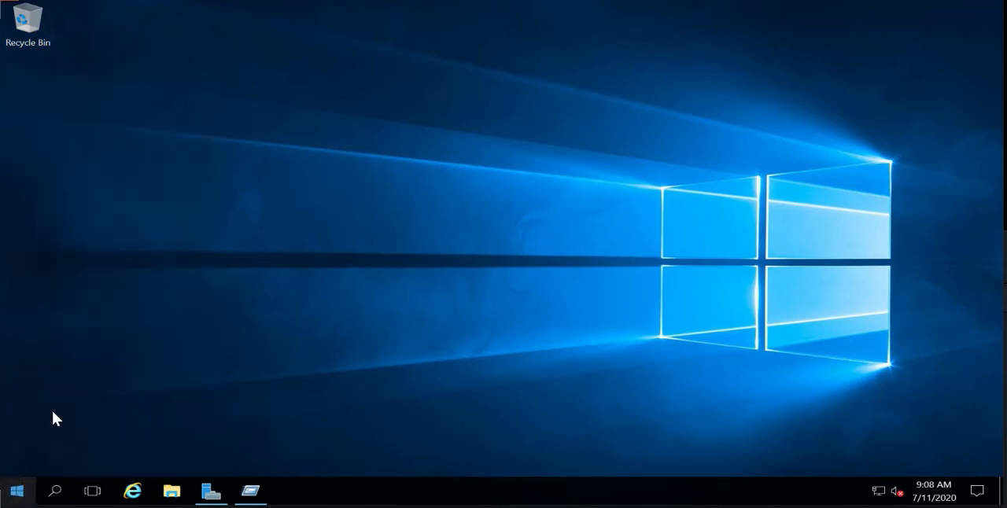
{"action": "type", "text": "dsa.msc"}
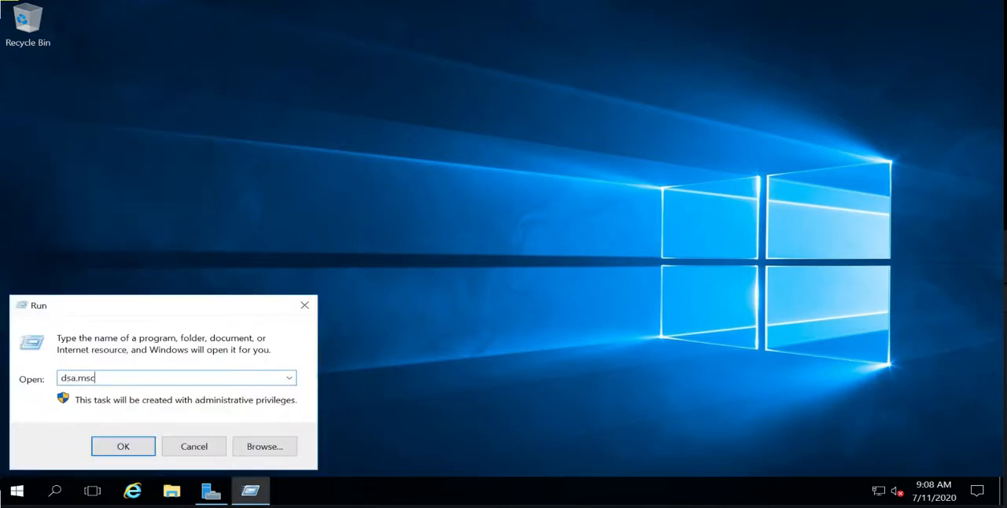
{"action": "key", "text": "Return"}
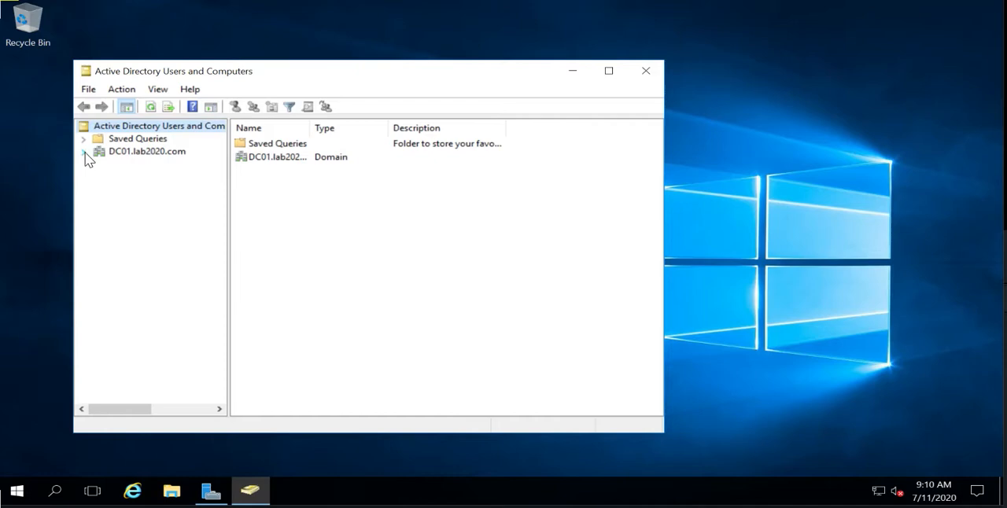
Create an organizational unit named Contoso under the DC01.lab2020.com domain, keeping protection from accidental deletion
{"action": "left_click", "coordinate": [84, 151]}
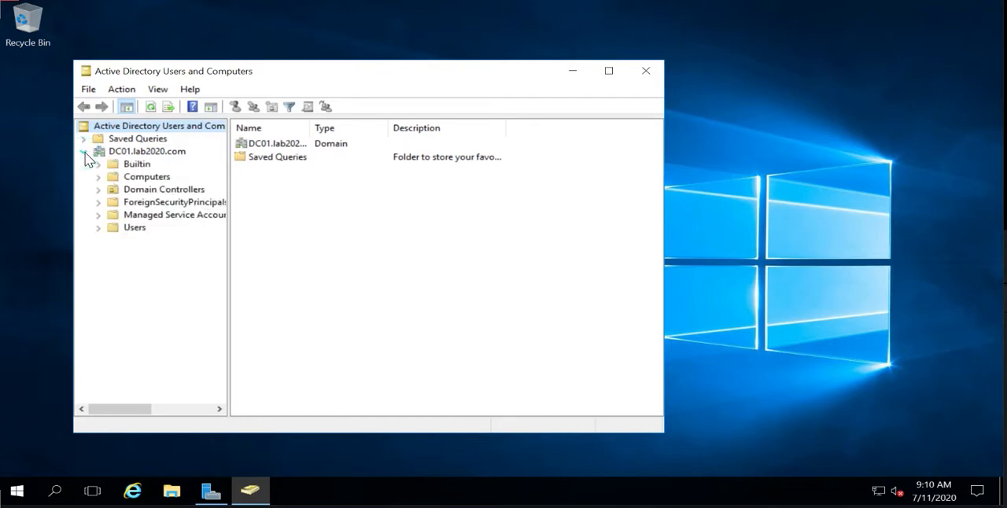
{"action": "right_click", "coordinate": [157, 153]}
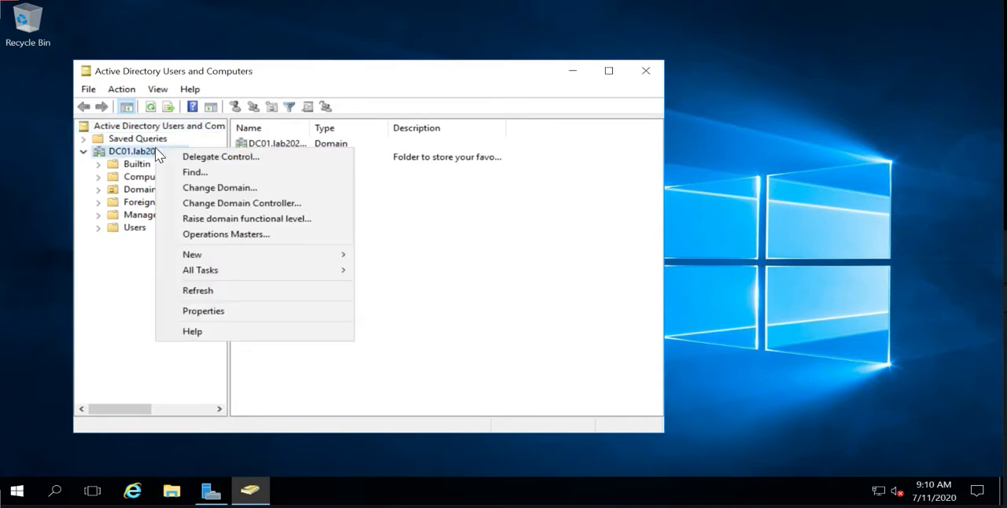
{"action": "mouse_move", "coordinate": [199, 256]}
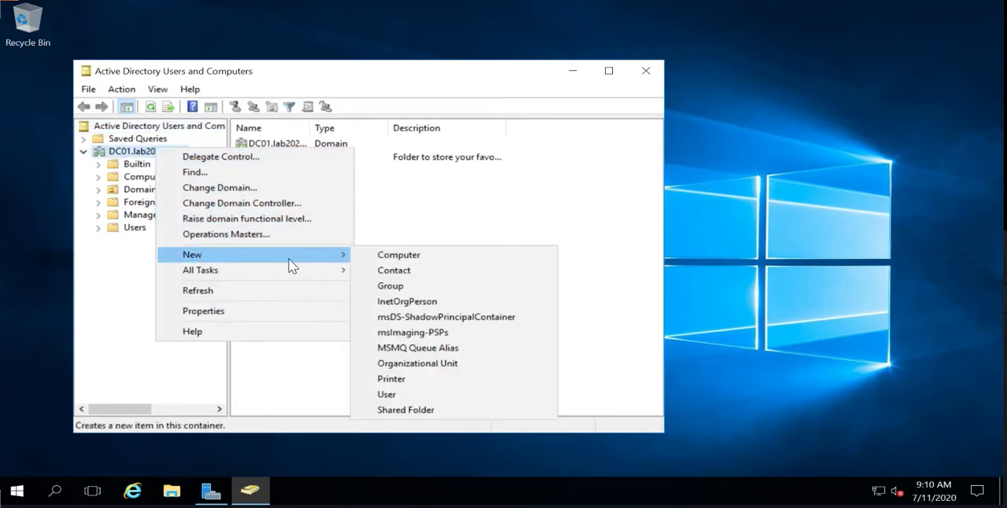
{"action": "left_click", "coordinate": [400, 364]}
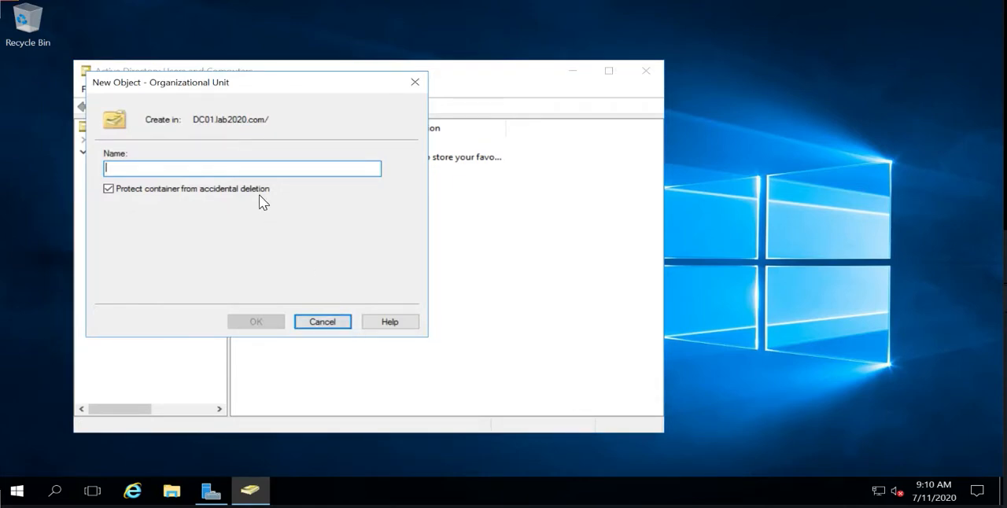
{"action": "type", "text": "Contoso"}
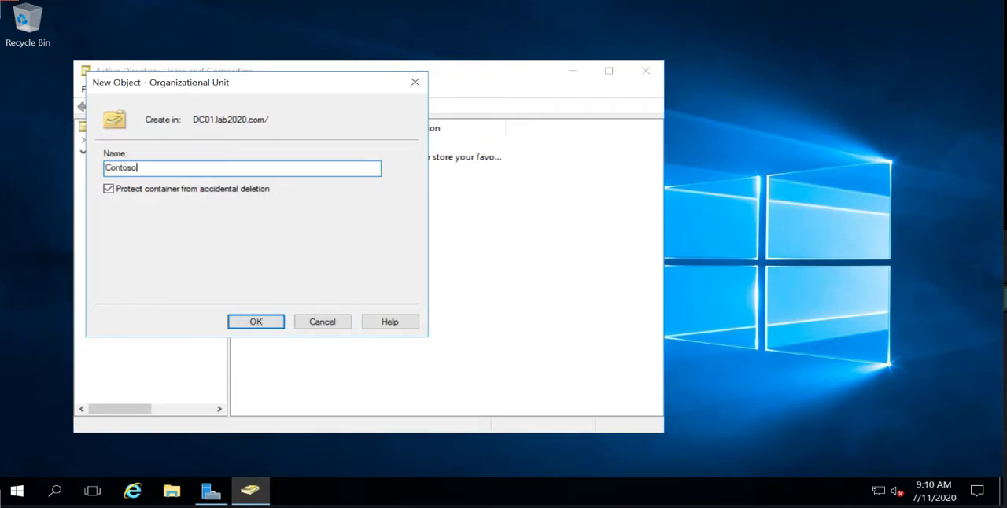
{"action": "left_click", "coordinate": [270, 315]}
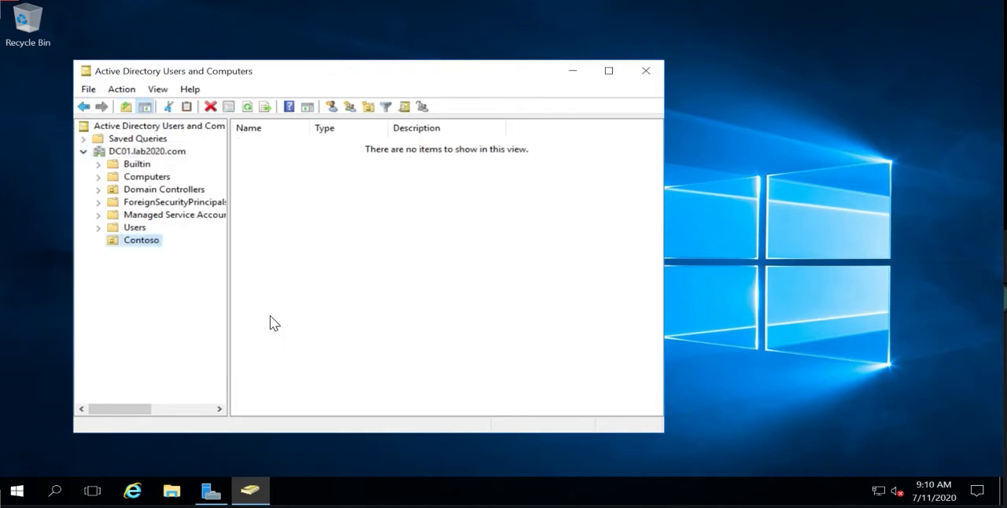
{"action": "right_click", "coordinate": [300, 242]}
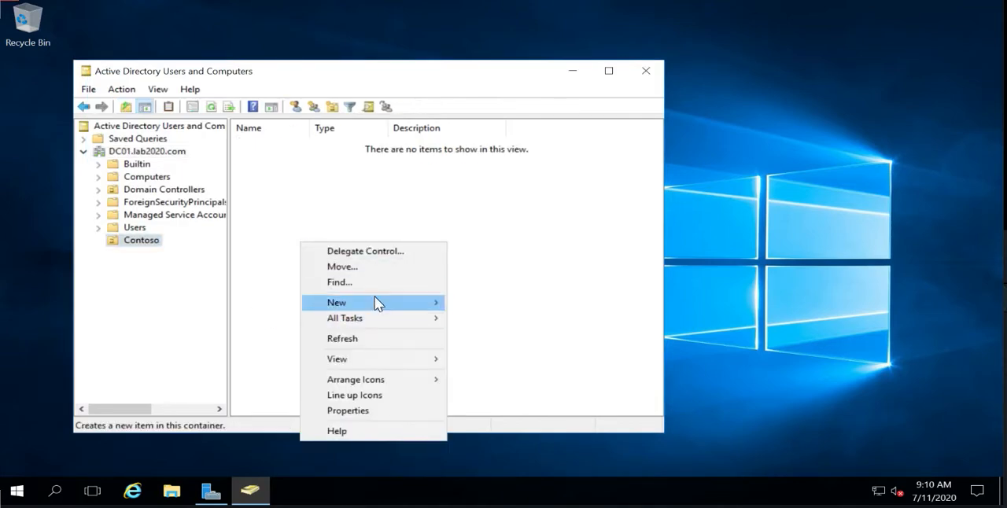
{"action": "mouse_move", "coordinate": [375, 299]}
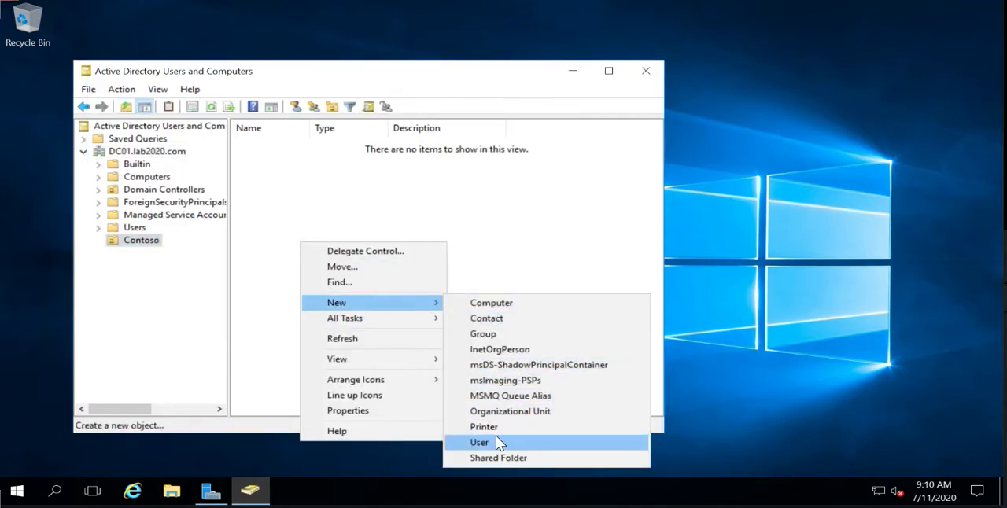
{"action": "left_click", "coordinate": [386, 206]}
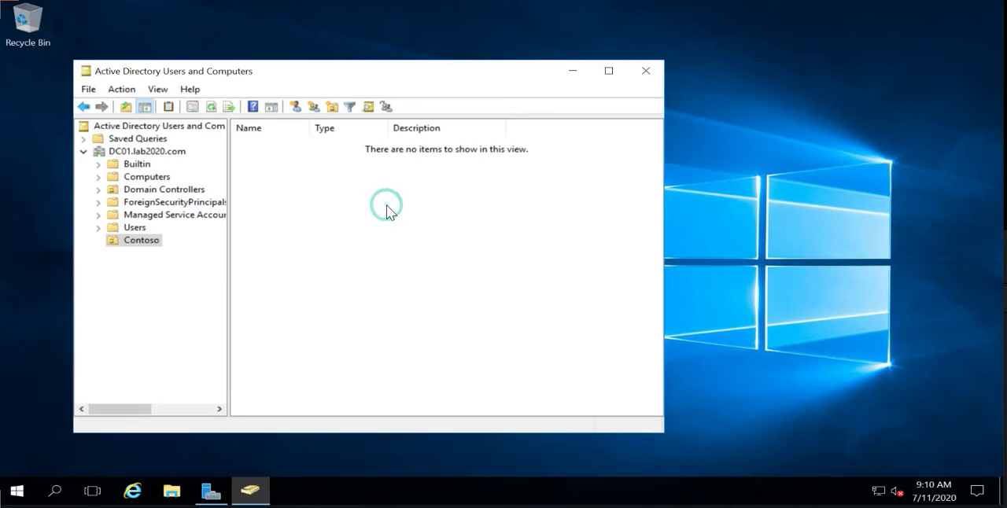